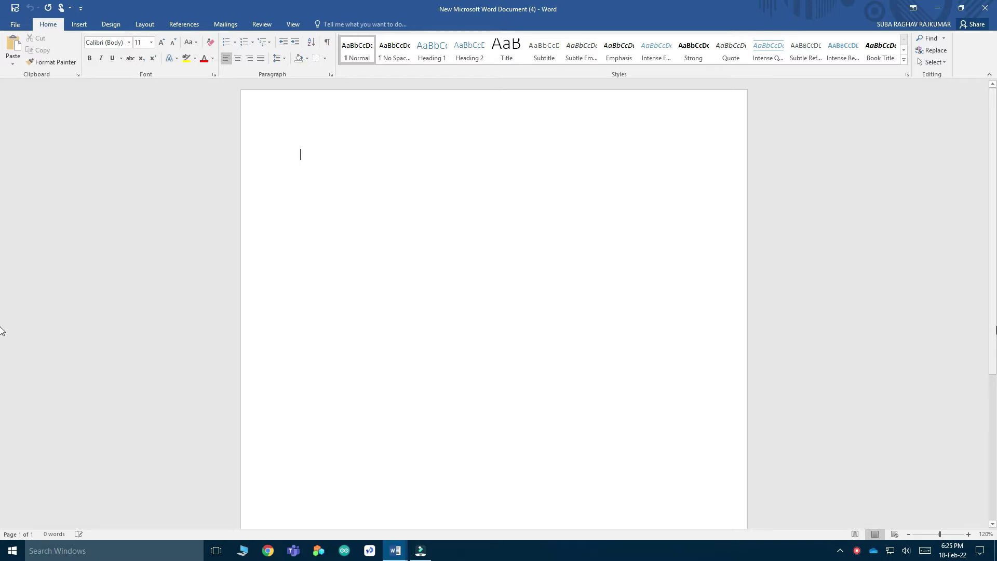
# Step: Generate sample text with =rand(10,4): 10 paragraphs of 4 sentences each
pyautogui.write('=rand(10,4)')
pyautogui.press('Return')
pyautogui.scroll(9, 903, 139)
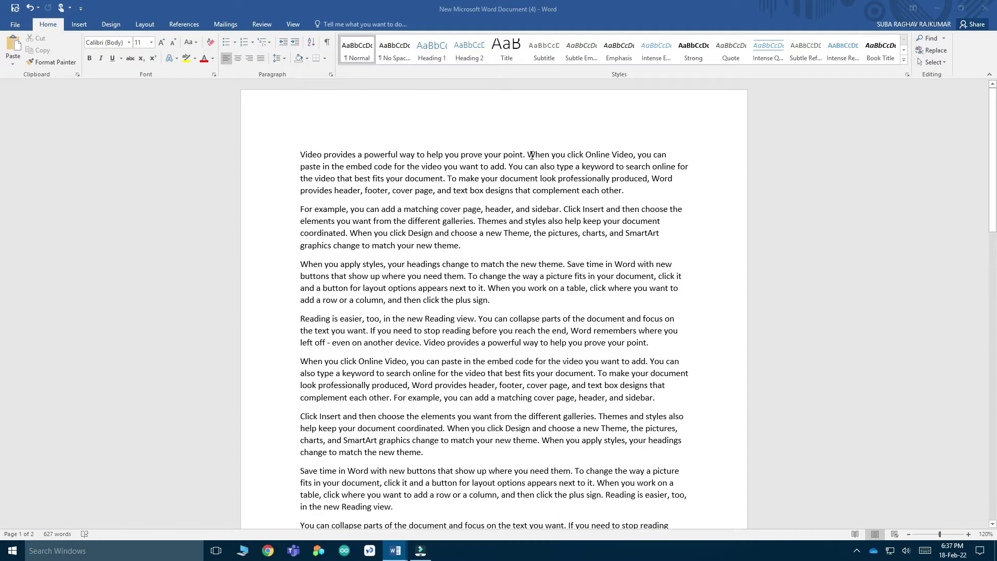
# Step: Bold a vertical block of letters spanning the first two lines using an Alt column selection
pyautogui.press('alt')
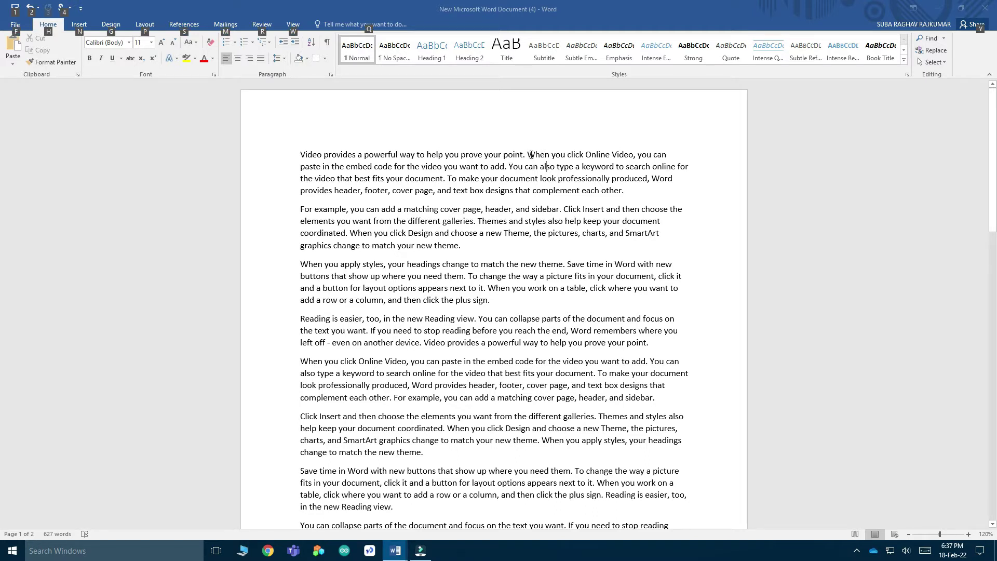
pyautogui.moveTo(528, 154); pyautogui.dragTo(553, 170)
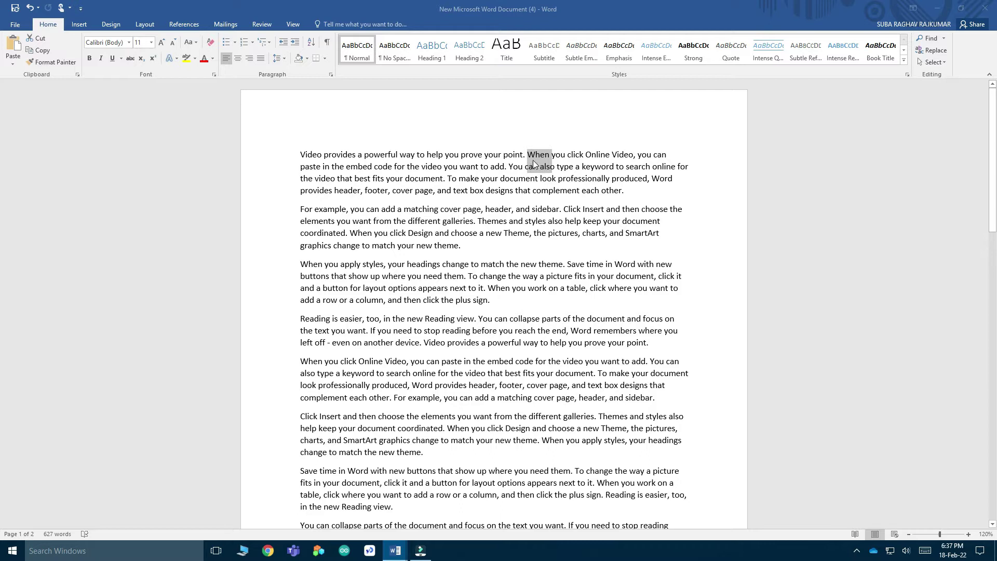
pyautogui.click(93, 57)
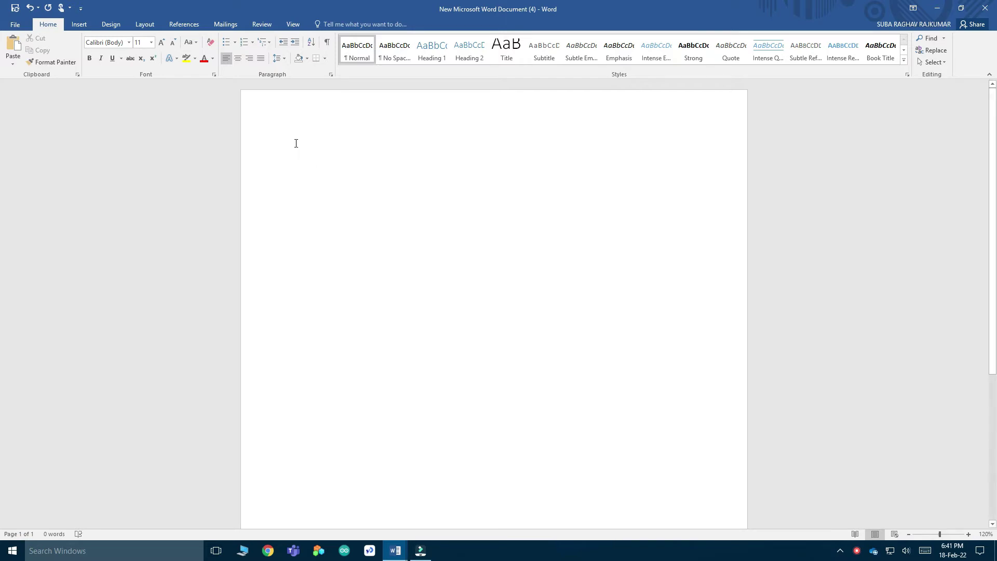
# Step: Bring up the AutoCorrect: English (United States) dialog from Word Options' Proofing page
pyautogui.click(11, 23)
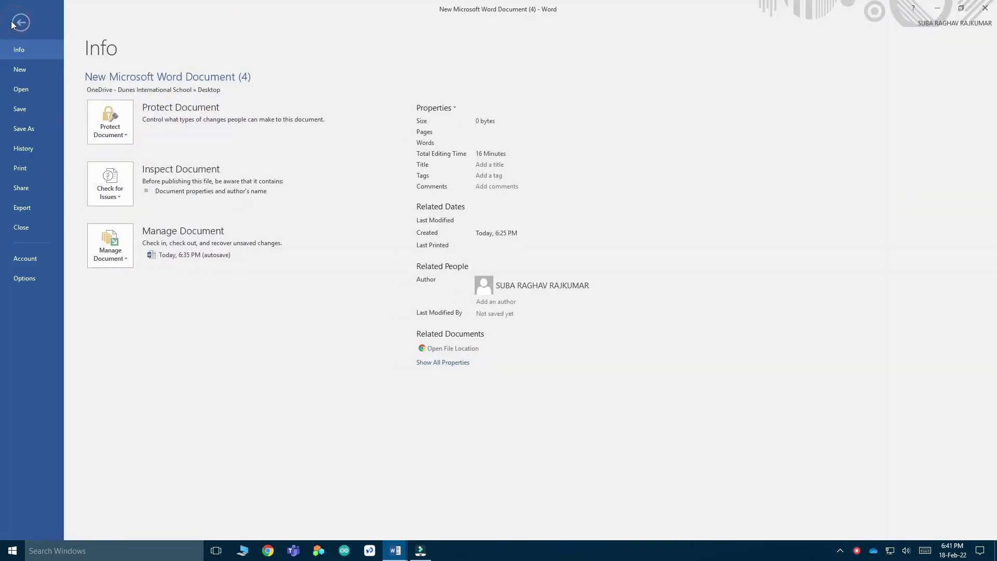
pyautogui.click(30, 279)
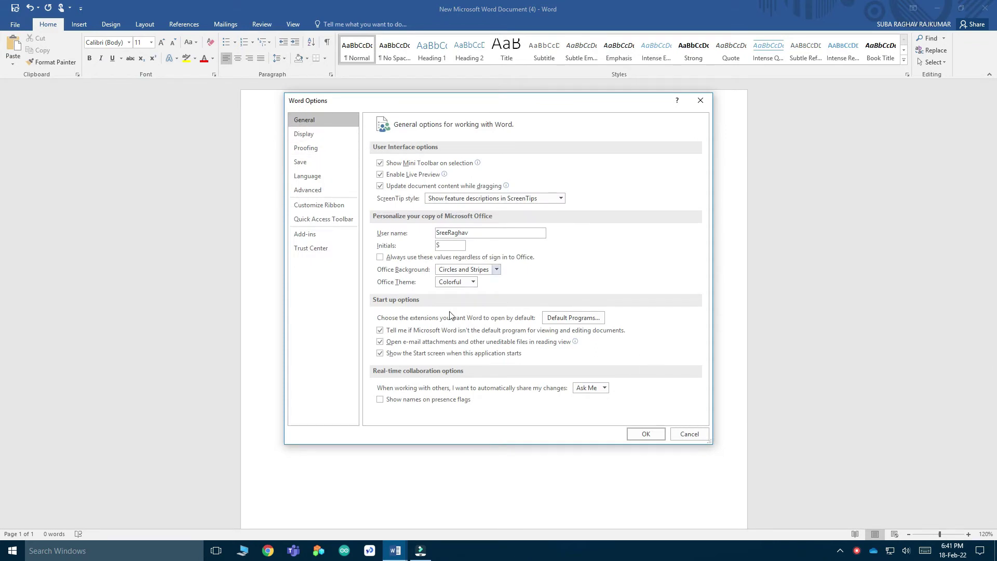
pyautogui.click(324, 146)
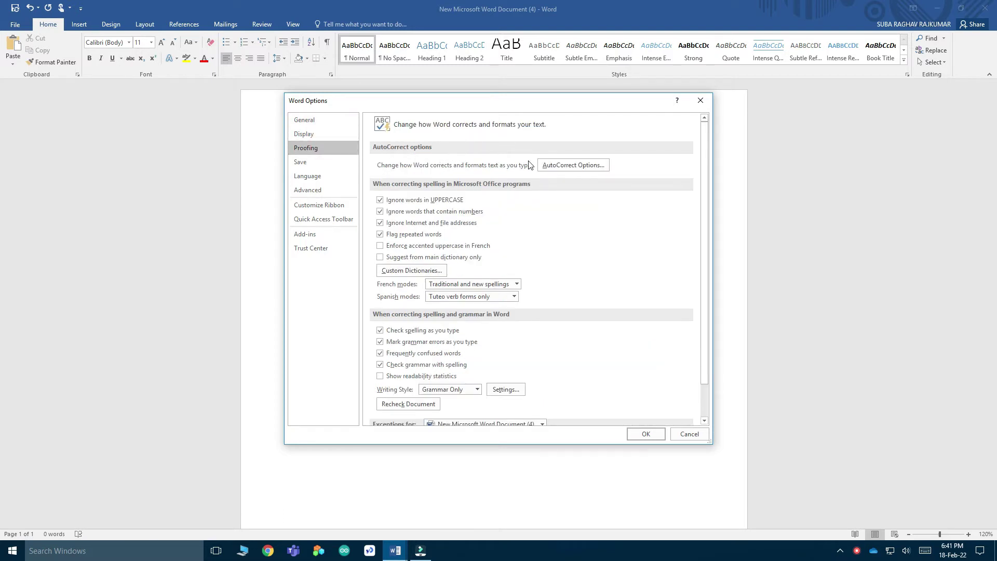
pyautogui.click(574, 166)
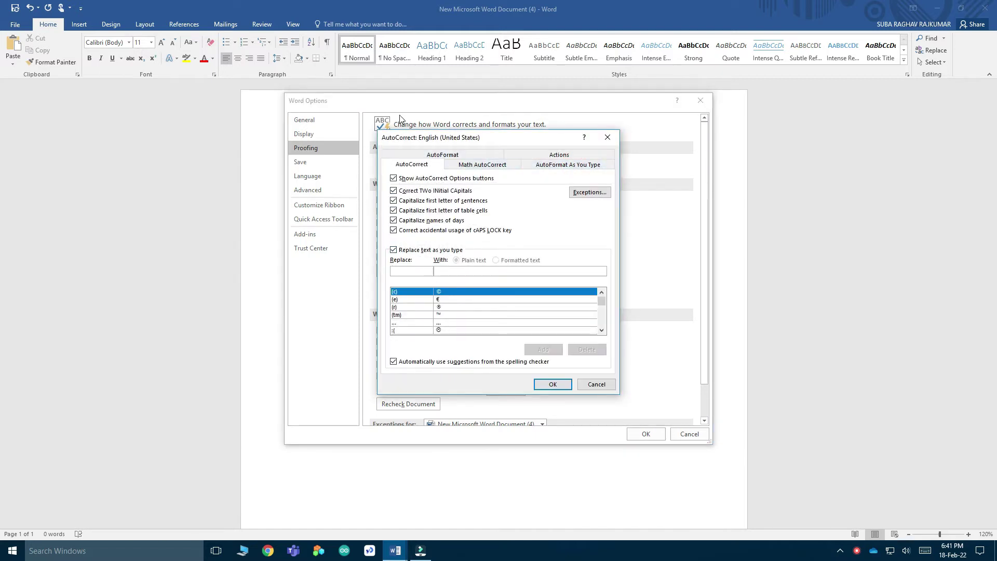
# Step: Add an AutoCorrect entry replacing 'rw' with the business name, then close AutoCorrect
pyautogui.click(415, 271)
pyautogui.write('rw')
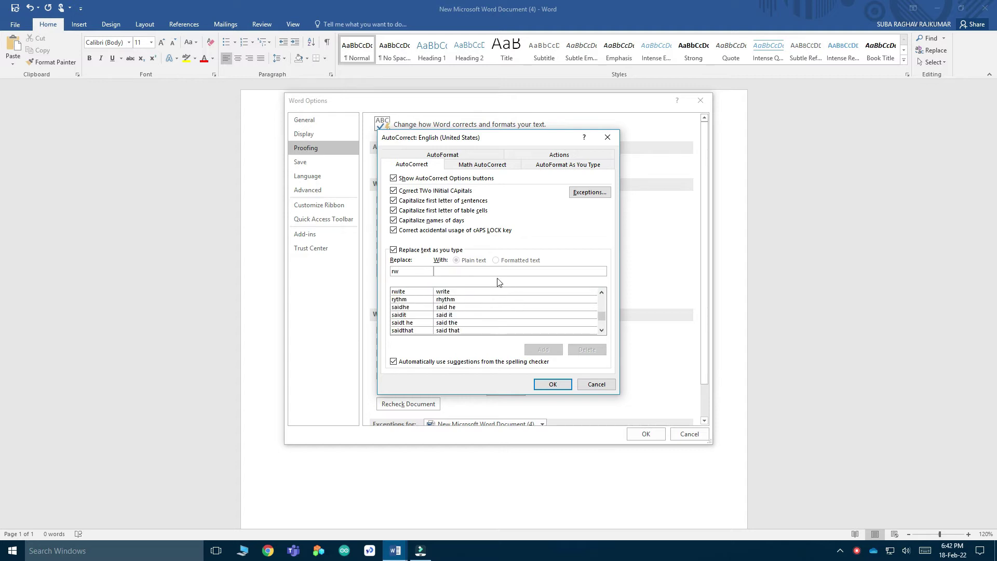
pyautogui.click(486, 272)
pyautogui.write('R')
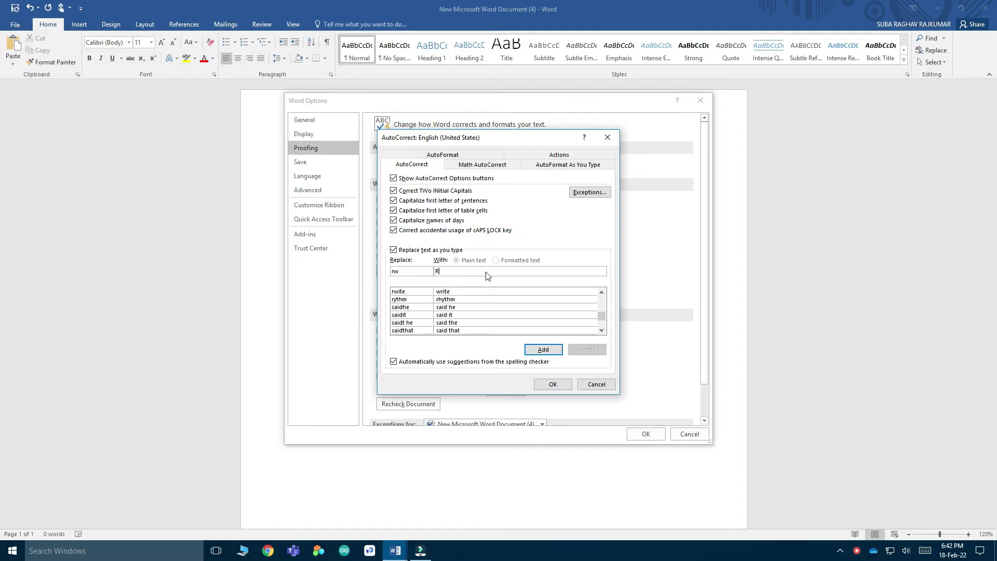
pyautogui.write('aghav Works')
pyautogui.click(544, 350)
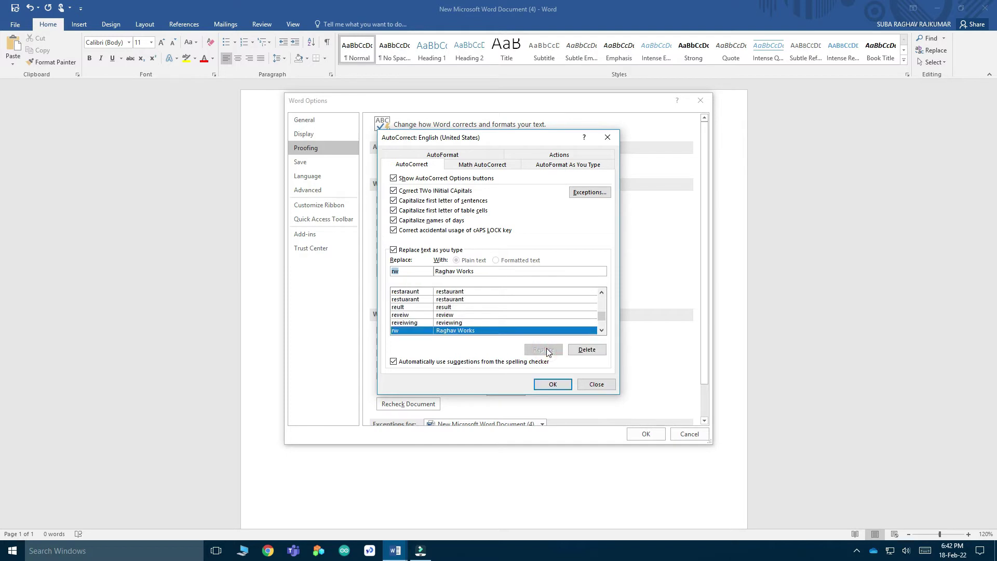
pyautogui.click(552, 385)
# Step: Close Word Options and type rw in the document to test the new shortcut
pyautogui.click(646, 434)
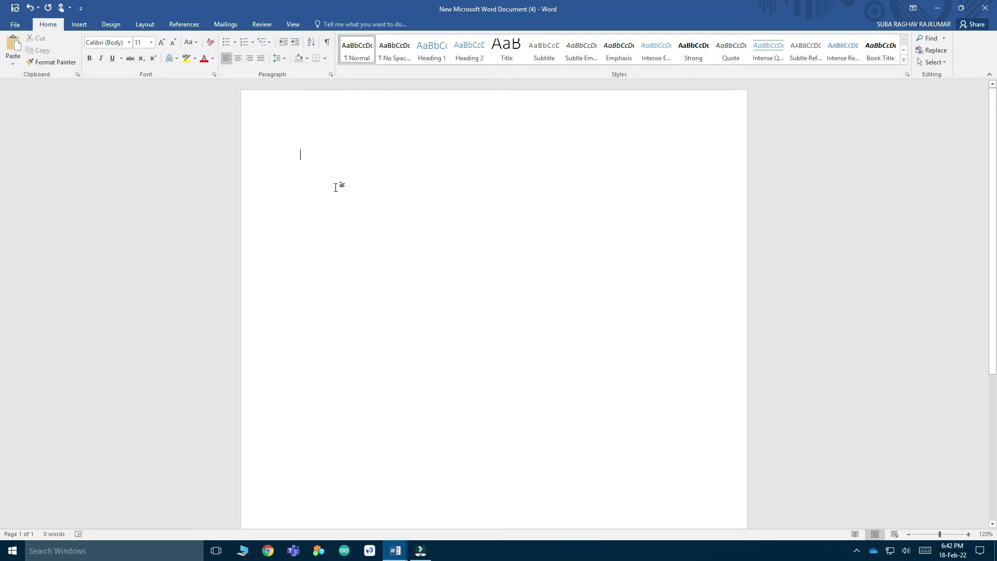
pyautogui.write('rw')
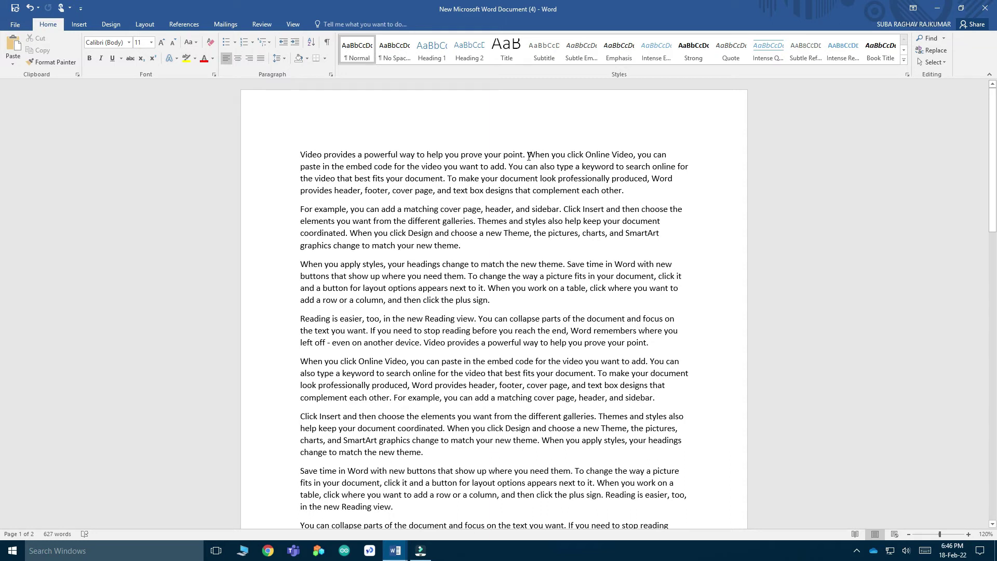
# Step: Bold a column block of letters on the first two lines, then undo the bold
pyautogui.moveTo(529, 153); pyautogui.dragTo(552, 173)
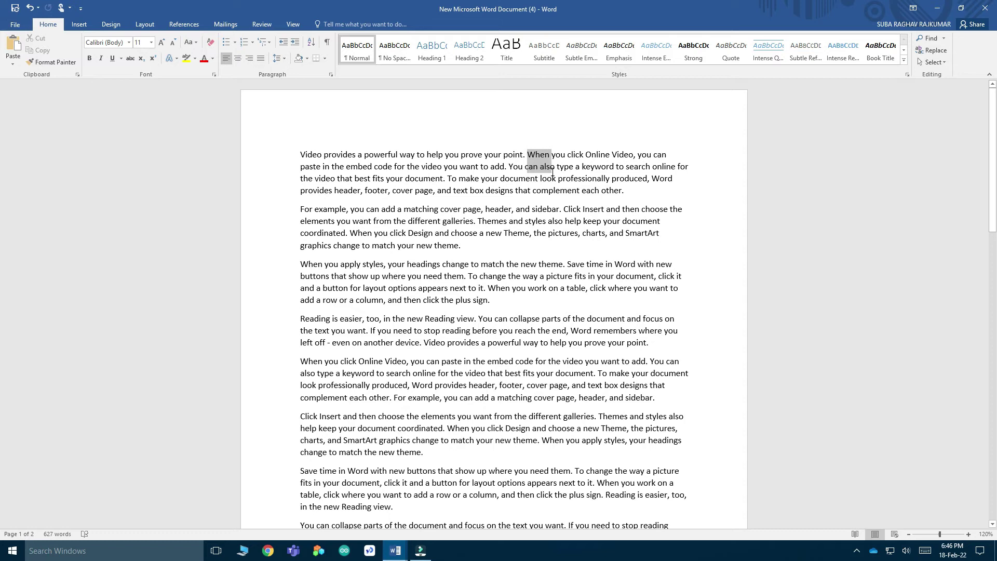
pyautogui.click(560, 154)
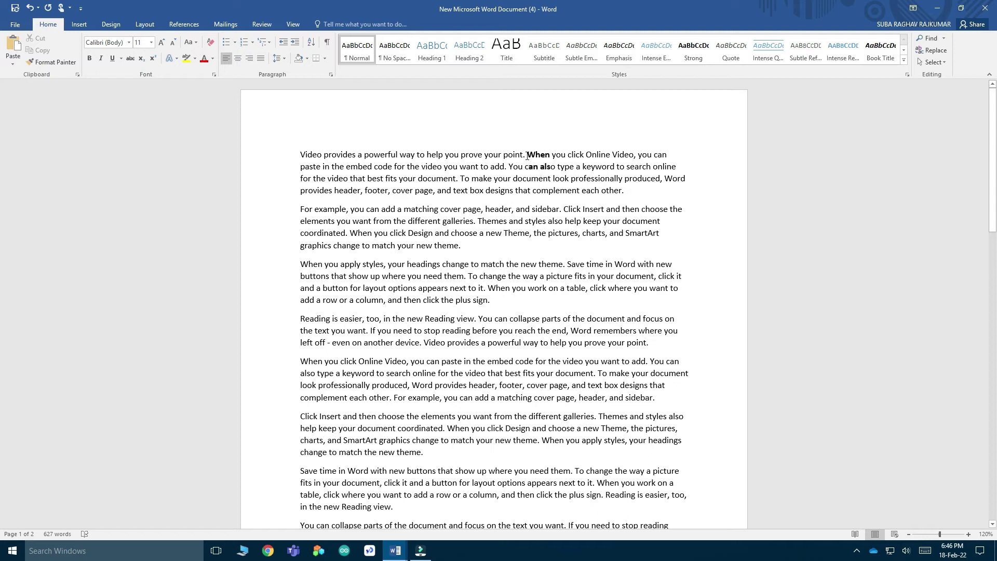
pyautogui.moveTo(527, 154); pyautogui.dragTo(552, 169)
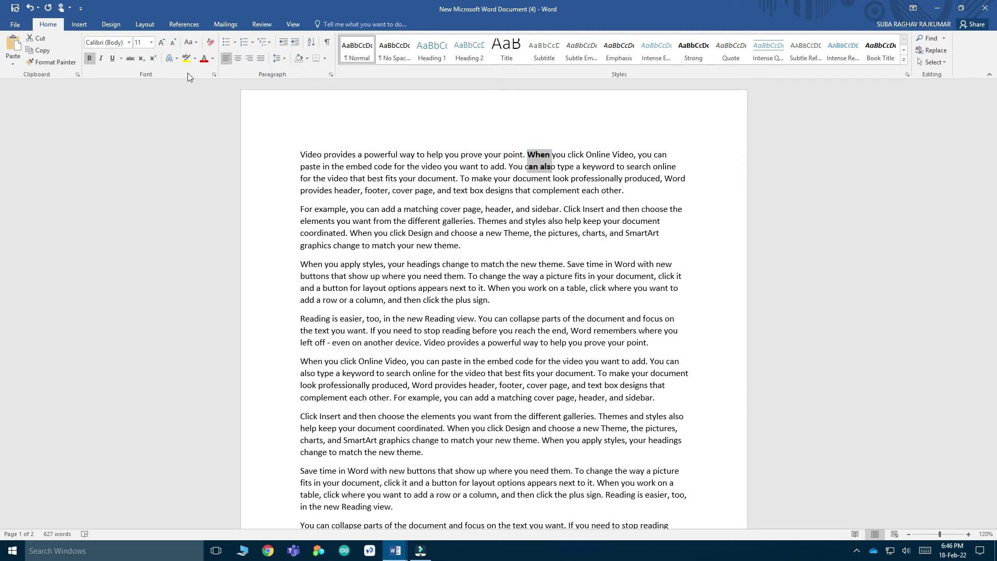
pyautogui.hotkey('ctrl', 'z')
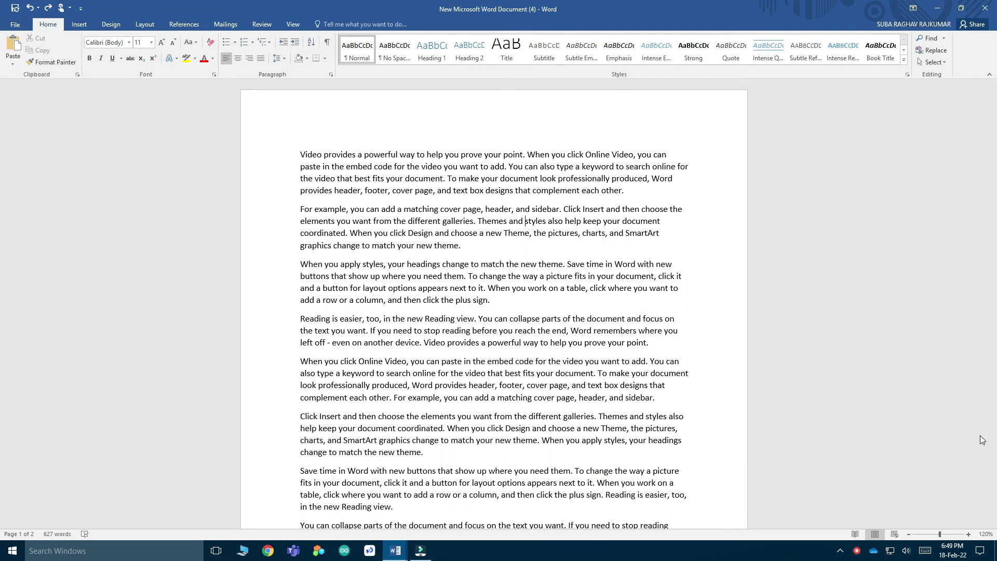
# Step: Delete the document's trailing words so the last paragraph ends with 'match the new theme.'
pyautogui.scroll(-4, 615, 412)
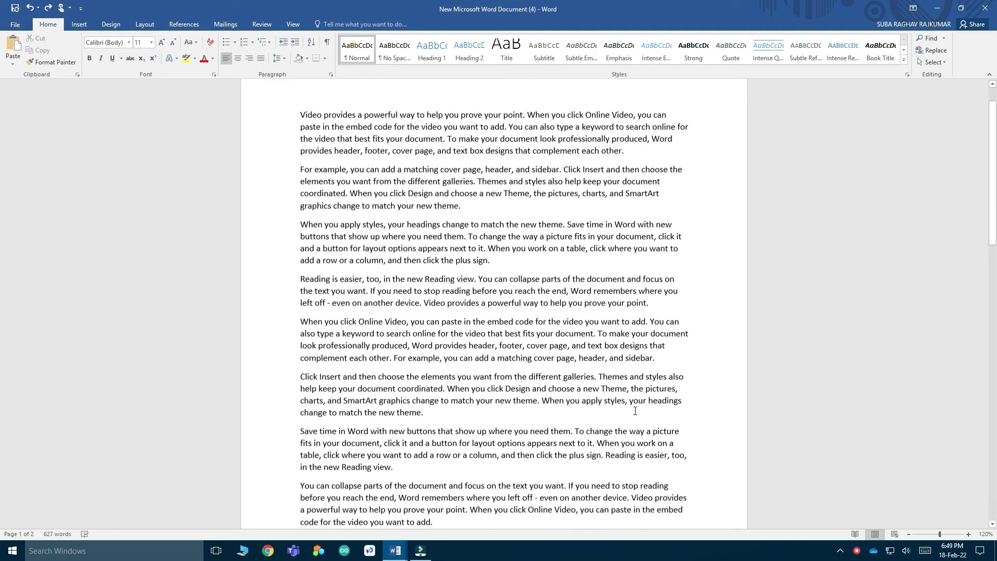
pyautogui.scroll(-3, 530, 368)
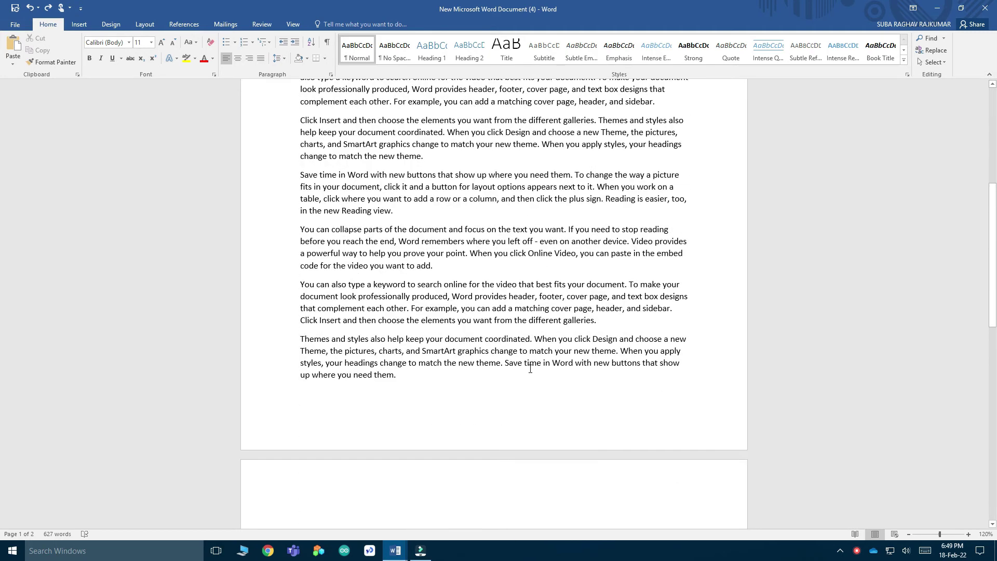
pyautogui.click(417, 383)
pyautogui.press('BackSpace')
pyautogui.press('BackSpace')
pyautogui.press('BackSpace')
pyautogui.press('BackSpace')
pyautogui.press('BackSpace')
pyautogui.press('BackSpace')
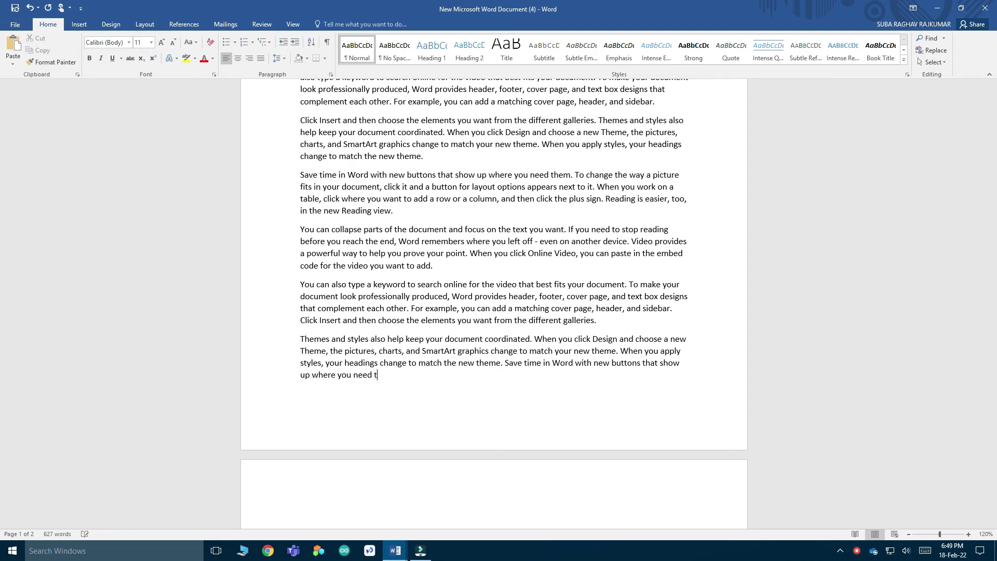
pyautogui.press('BackSpace')
pyautogui.press('BackSpace')
pyautogui.press('BackSpace')
pyautogui.press('BackSpace')
pyautogui.press('BackSpace')
pyautogui.press('BackSpace')
pyautogui.press('BackSpace')
pyautogui.press('BackSpace')
pyautogui.press('BackSpace')
pyautogui.press('BackSpace')
pyautogui.press('BackSpace')
pyautogui.press('BackSpace')
pyautogui.press('BackSpace')
pyautogui.press('BackSpace')
pyautogui.press('BackSpace')
pyautogui.press('BackSpace')
pyautogui.press('BackSpace')
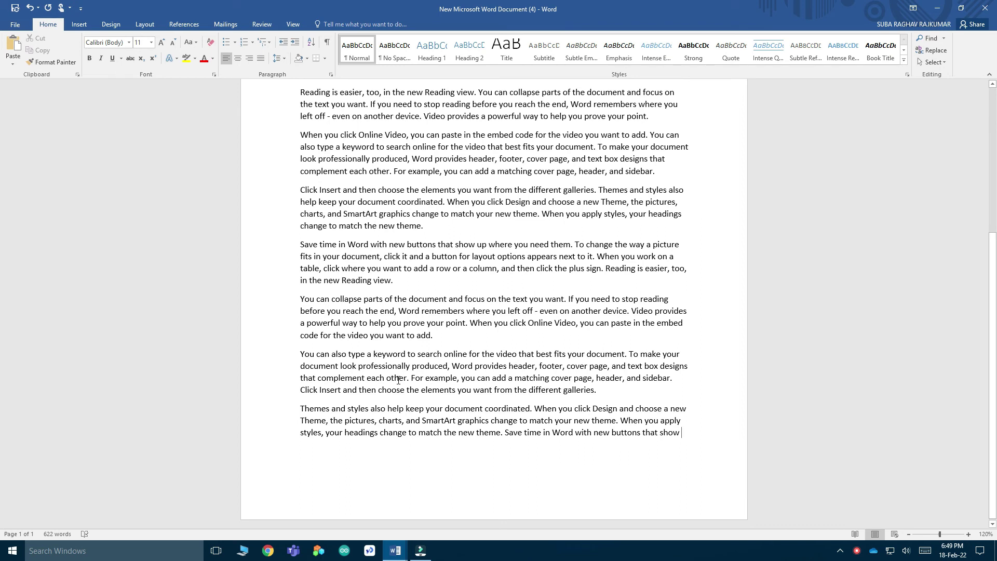
pyautogui.hotkey('ctrl', 'BackSpace')
pyautogui.hotkey('ctrl', 'BackSpace')
pyautogui.hotkey('ctrl', 'BackSpace')
pyautogui.hotkey('ctrl', 'BackSpace')
pyautogui.hotkey('ctrl', 'BackSpace')
pyautogui.hotkey('ctrl', 'BackSpace')
pyautogui.hotkey('ctrl', 'BackSpace')
pyautogui.hotkey('ctrl', 'BackSpace')
pyautogui.hotkey('ctrl', 'BackSpace')
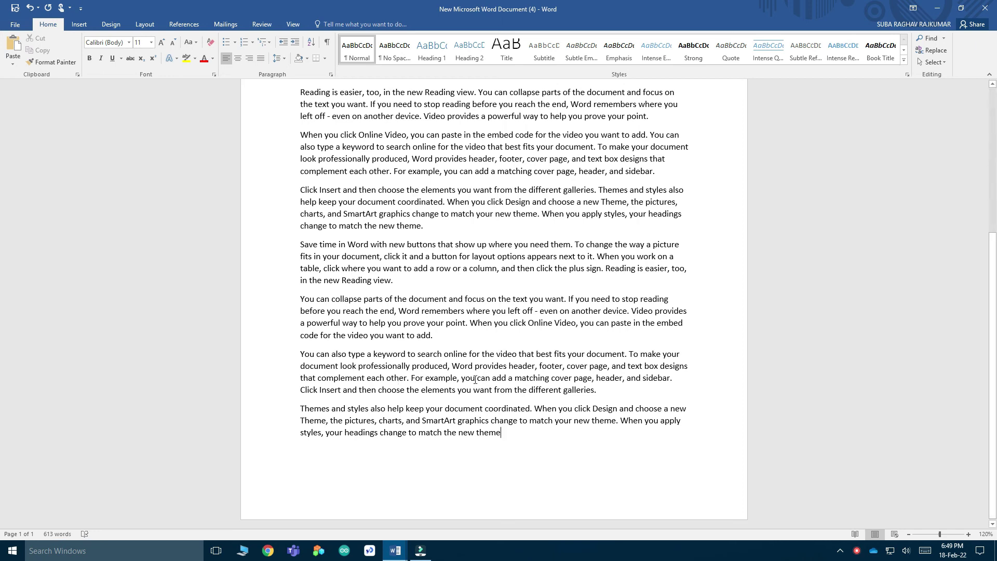
pyautogui.click(502, 440)
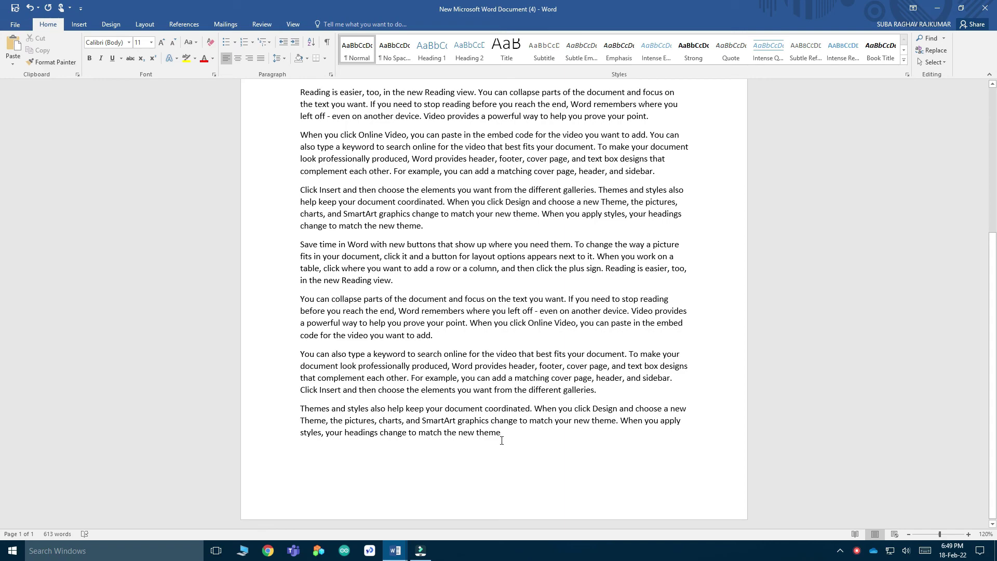